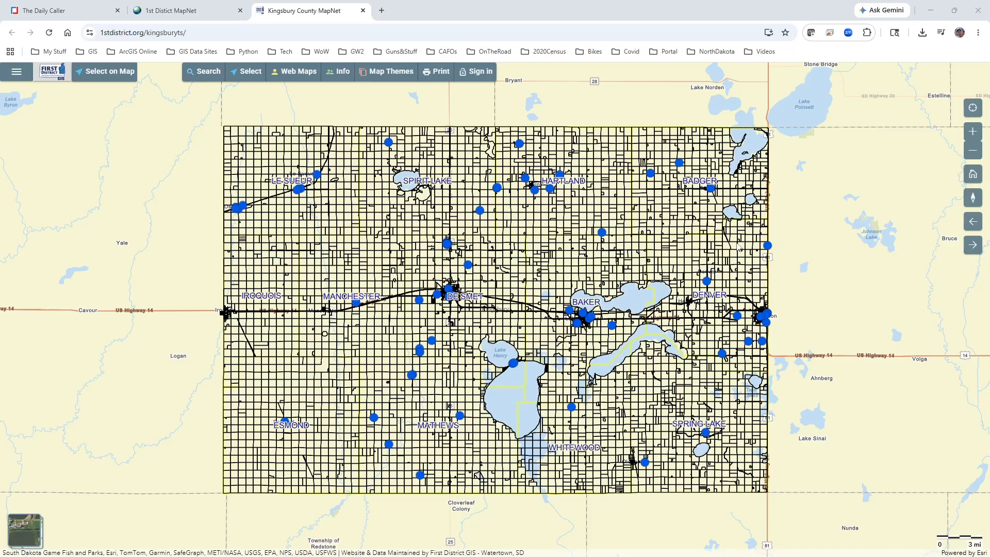
# Step: Search the parcels for record number 5073
pyautogui.moveTo(227, 263)
pyautogui.click(202, 73)
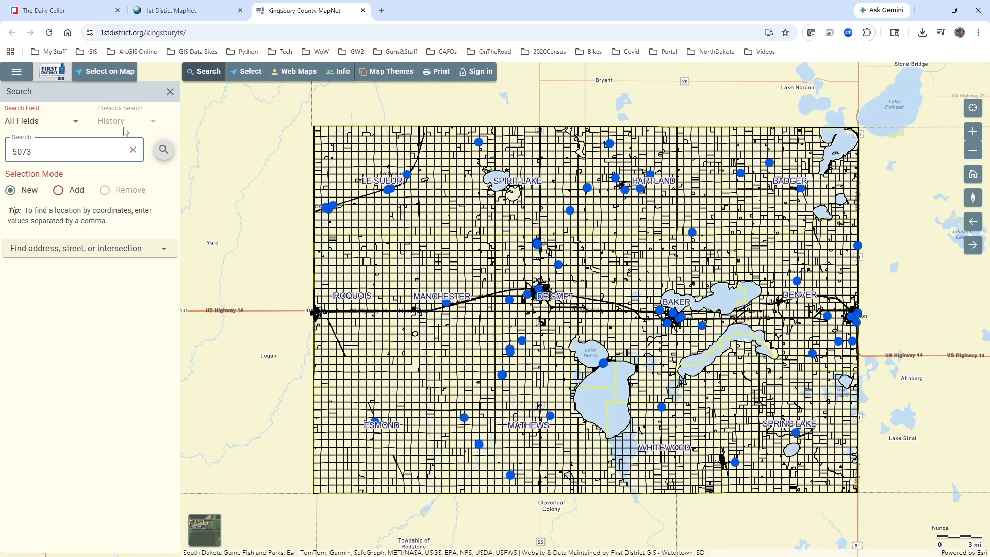
pyautogui.click(40, 156)
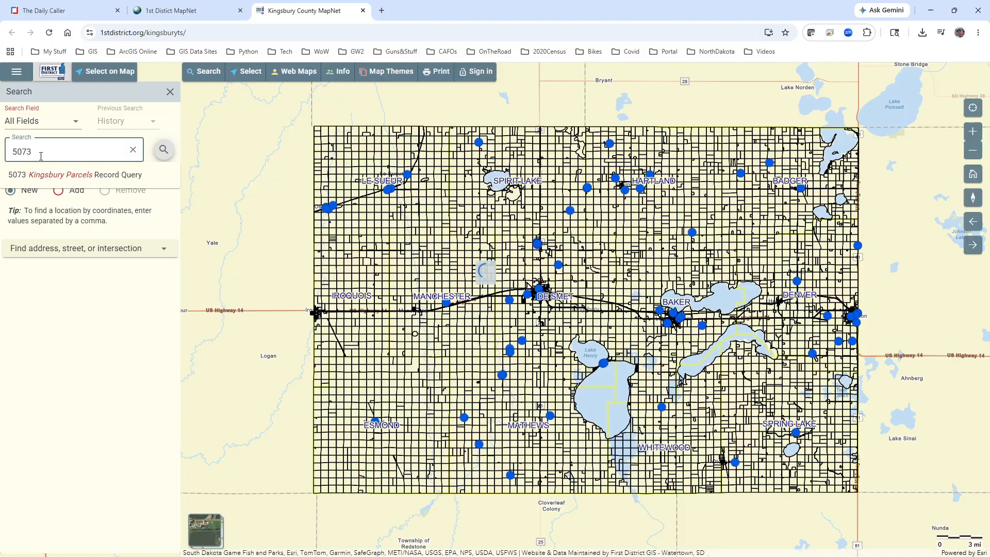
pyautogui.press('Return')
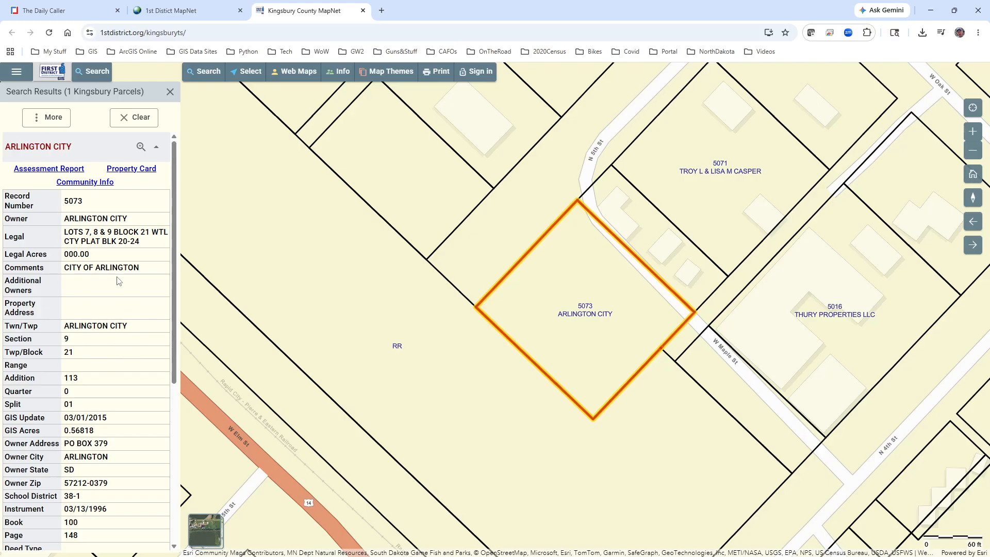
# Step: Scroll through parcel 5073's attribute record, then clear the search results
pyautogui.scroll(-5, 107, 290)
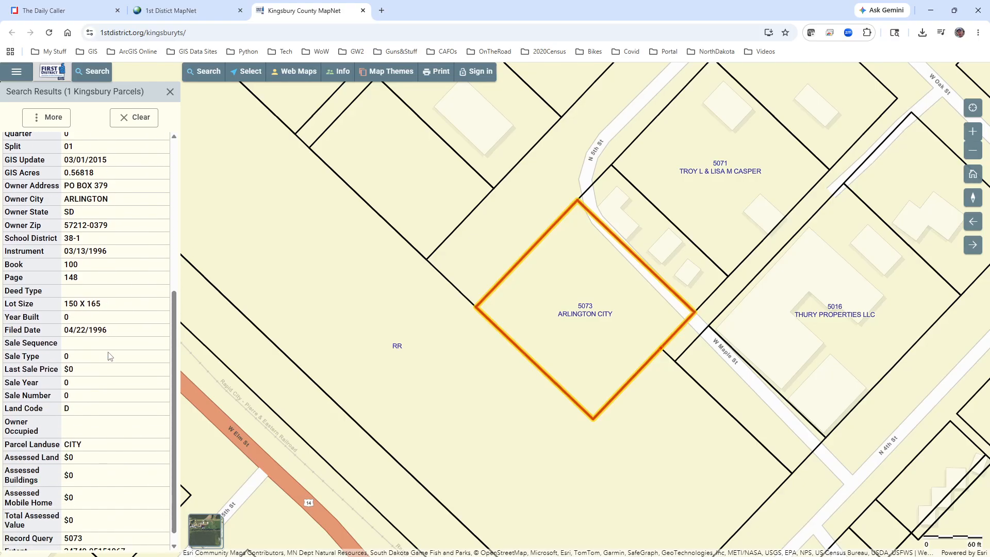
pyautogui.scroll(5, 112, 356)
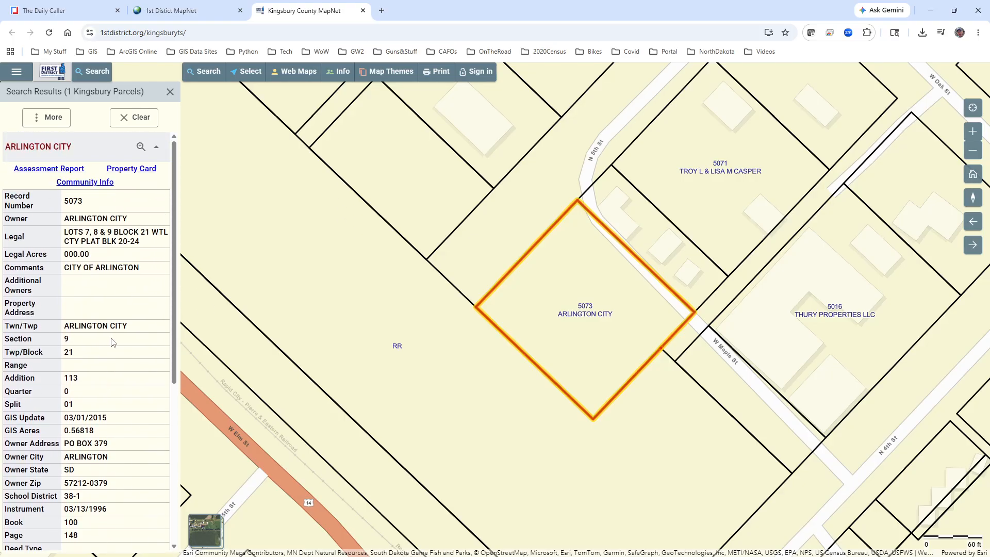
pyautogui.click(134, 122)
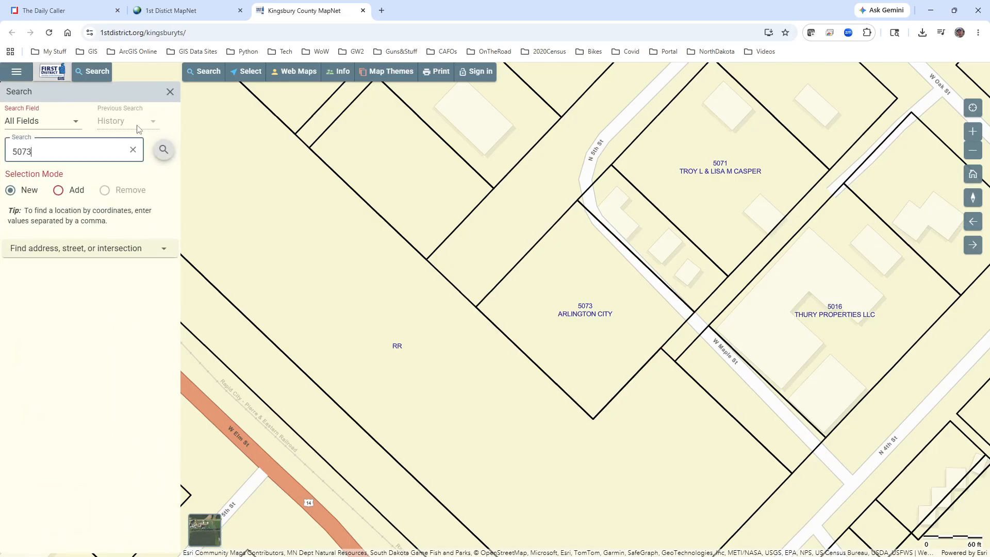
# Step: Select parcel 5073 by point on the map with the Select tool
pyautogui.click(248, 72)
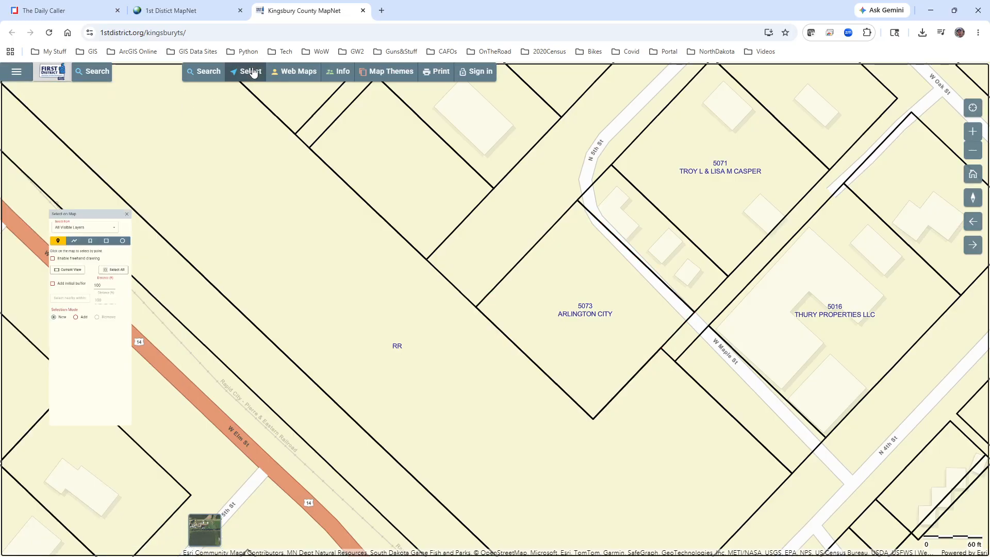
pyautogui.click(583, 295)
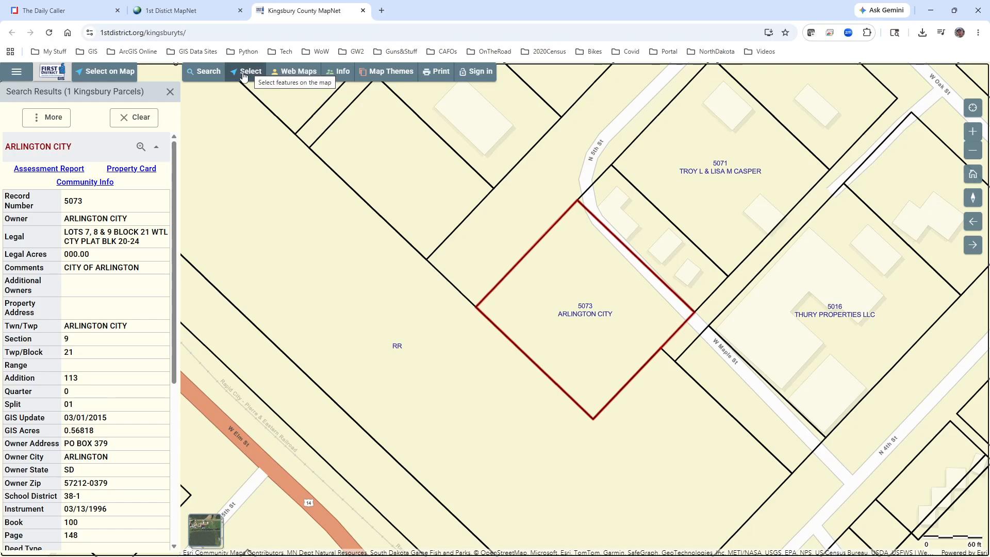
# Step: Select all parcels within 250 ft of the selected parcel 5073
pyautogui.click(245, 76)
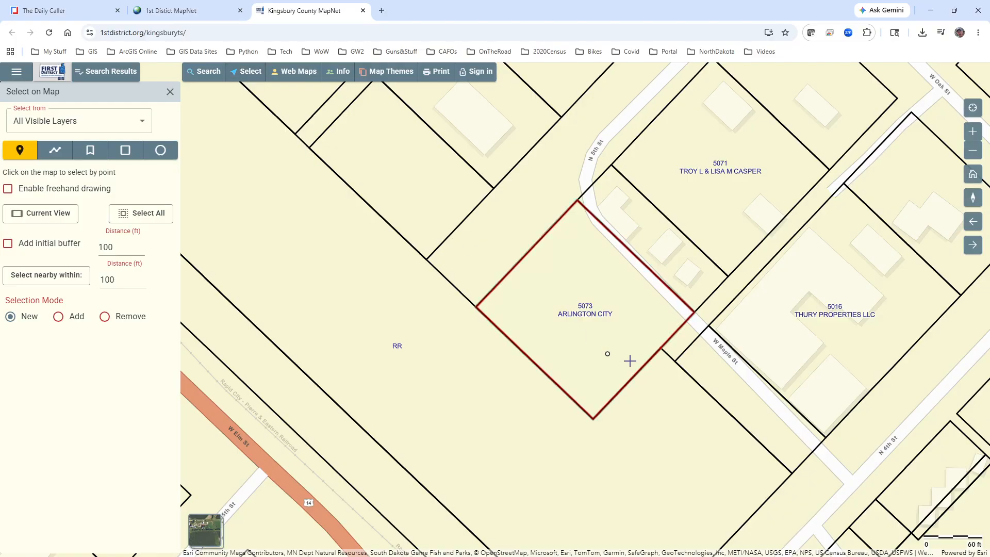
pyautogui.click(544, 318)
pyautogui.doubleClick(119, 280)
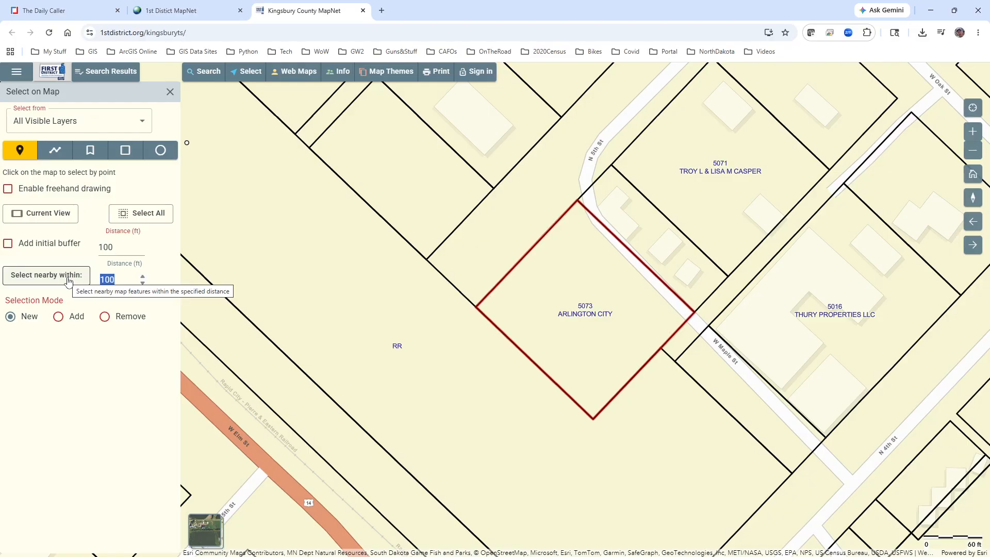
pyautogui.write('250')
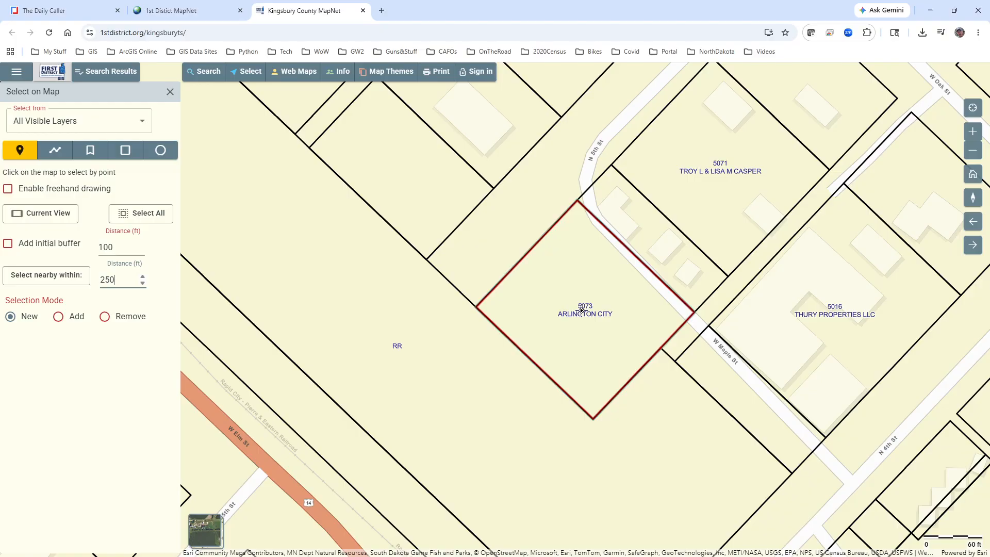
pyautogui.click(31, 277)
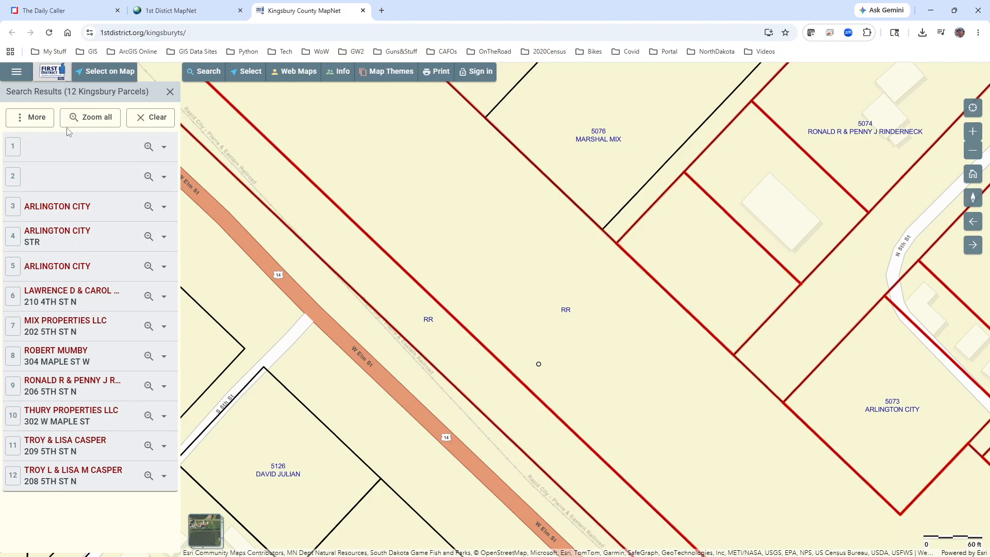
# Step: Zoom to all 12 selected parcels and export them to a comma-separated CSV file
pyautogui.click(88, 116)
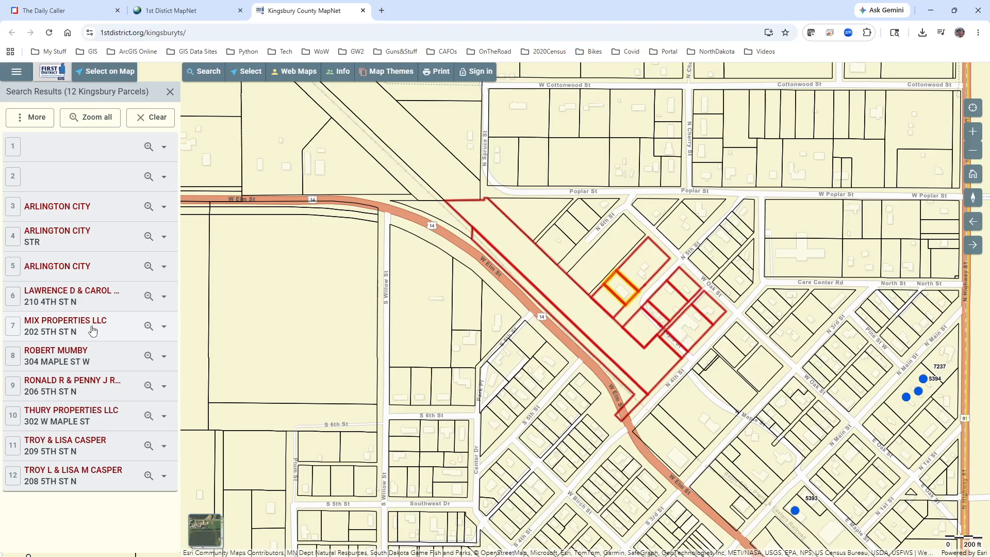
pyautogui.click(34, 118)
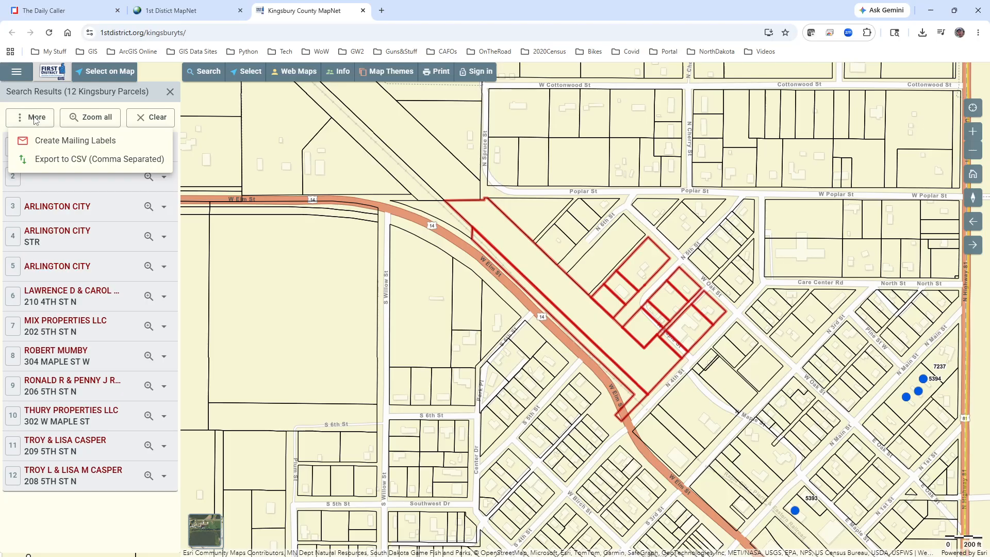
pyautogui.click(65, 160)
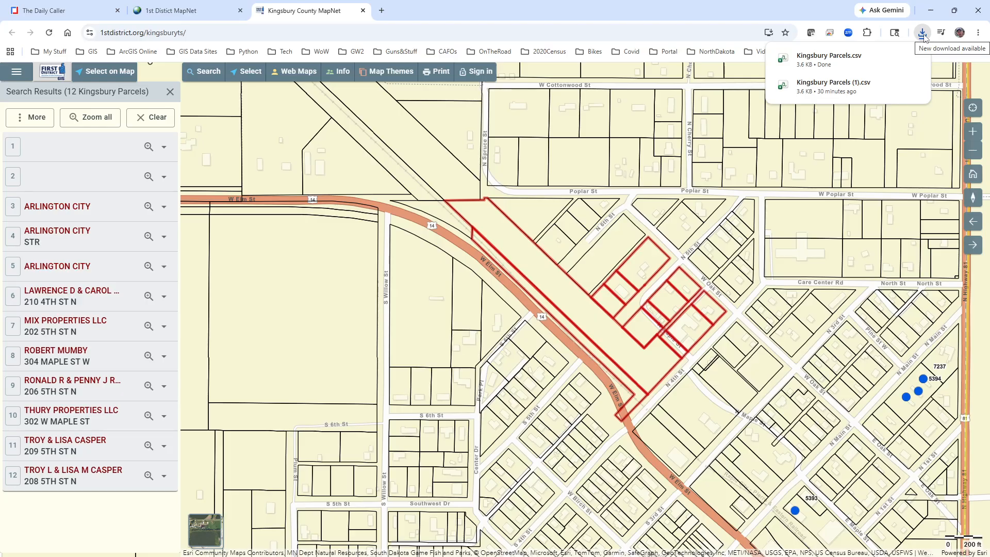
# Step: Open the downloaded Kingsbury Parcels CSV in Excel, accepting the data conversion
pyautogui.click(816, 60)
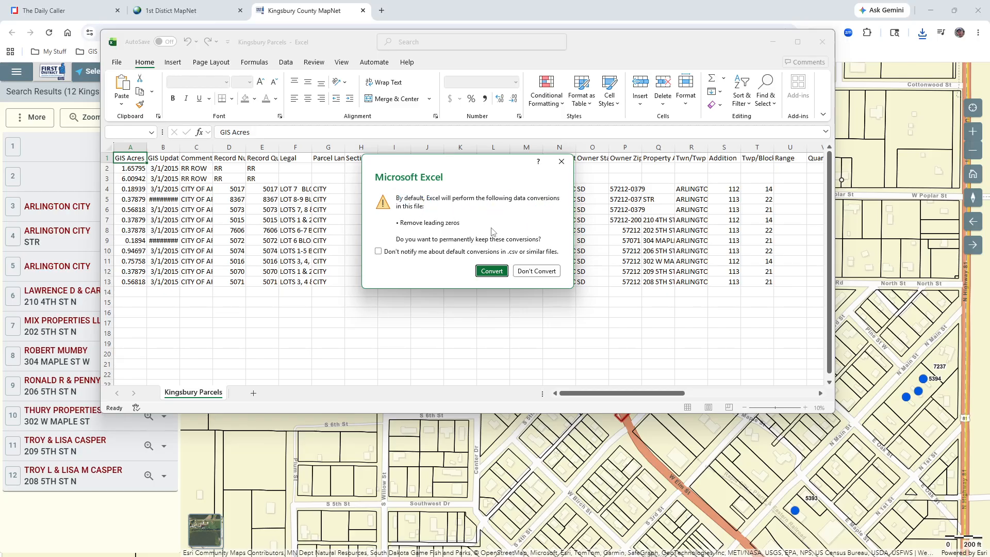
pyautogui.click(492, 271)
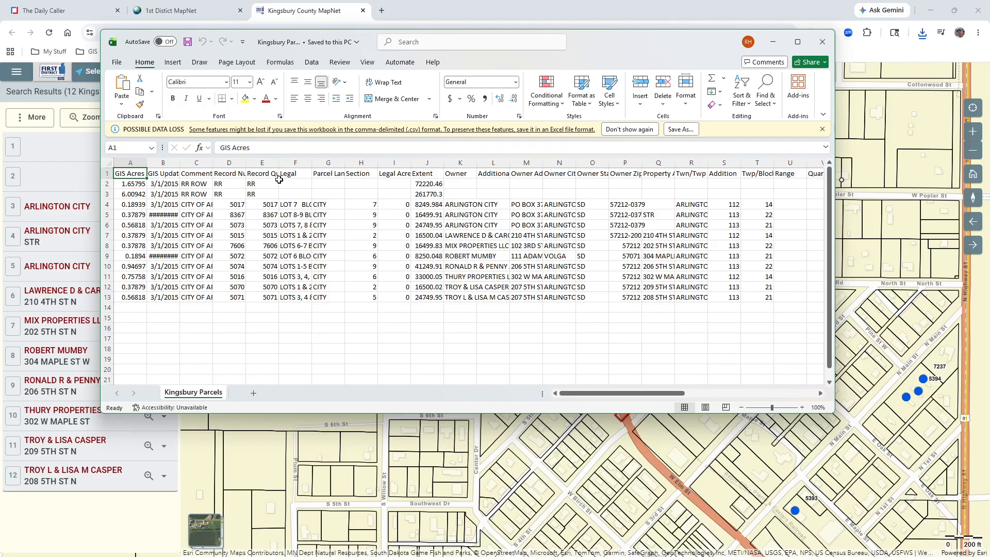
# Step: Autofit the Record Number, Record Query, Legal, Owner, Additional Owners and Owner Address columns to their contents
pyautogui.doubleClick(277, 163)
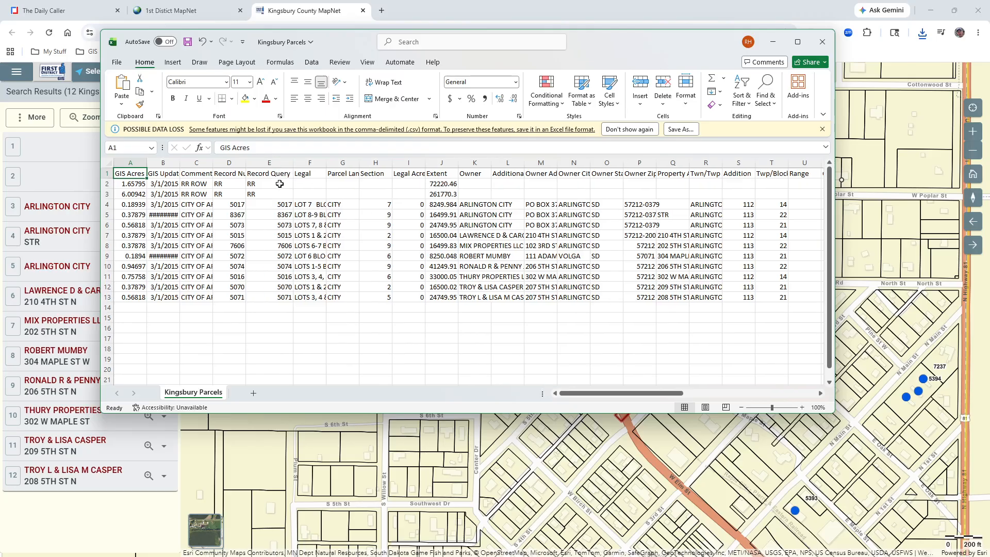
pyautogui.doubleClick(246, 163)
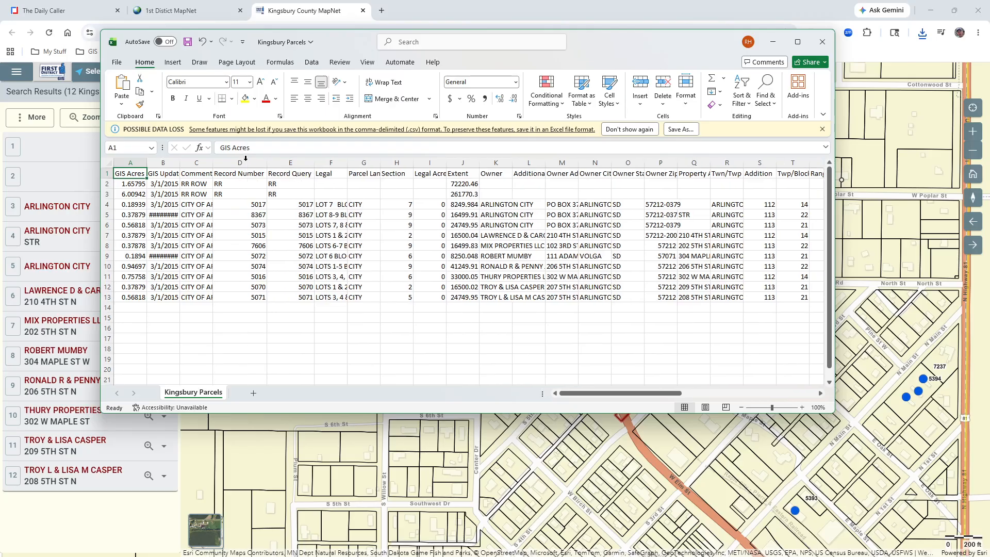
pyautogui.doubleClick(347, 162)
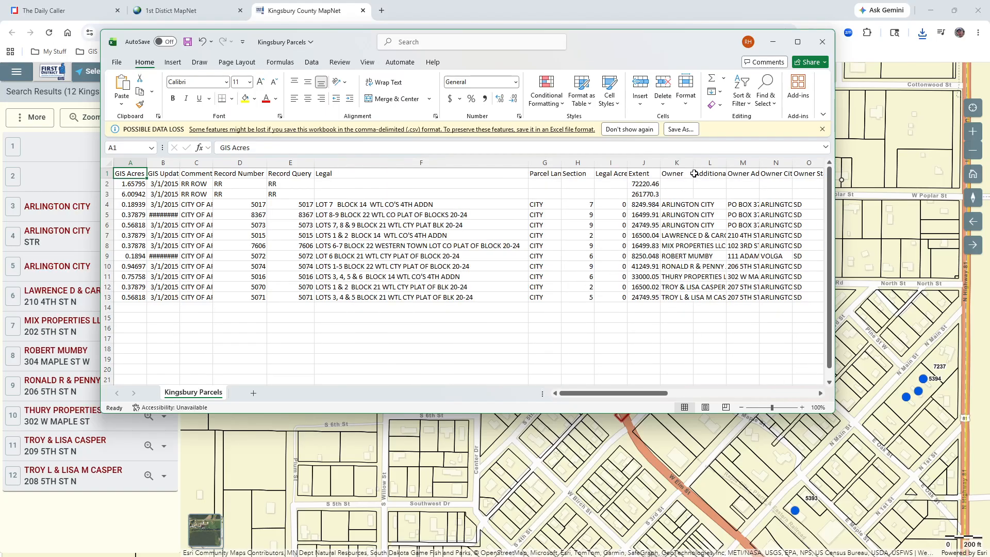
pyautogui.doubleClick(727, 162)
pyautogui.moveTo(616, 394); pyautogui.dragTo(646, 395)
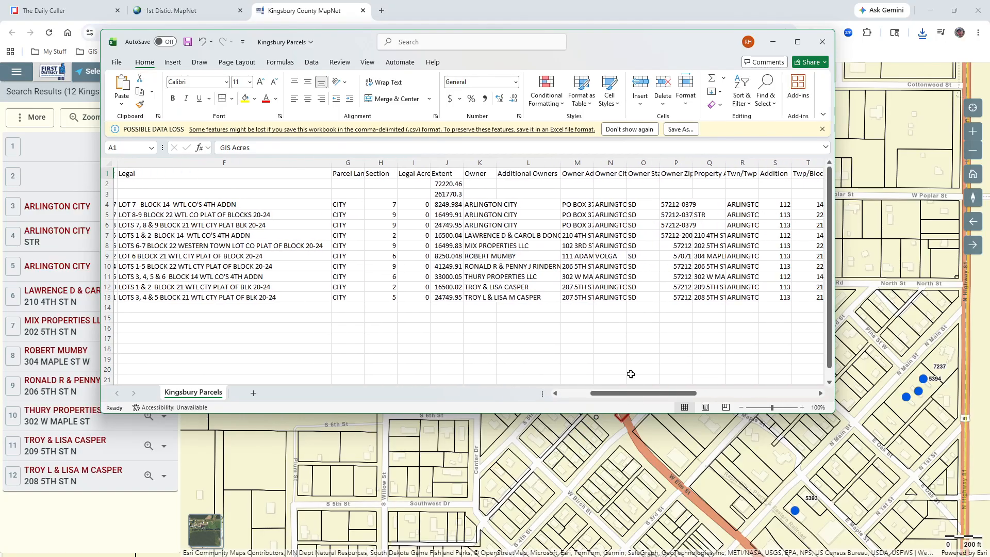
pyautogui.doubleClick(493, 163)
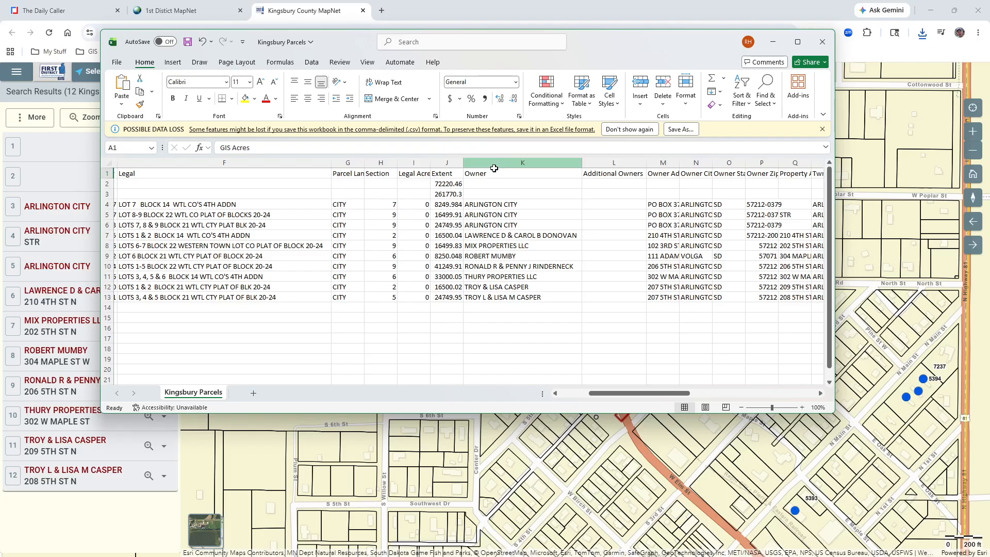
pyautogui.doubleClick(679, 162)
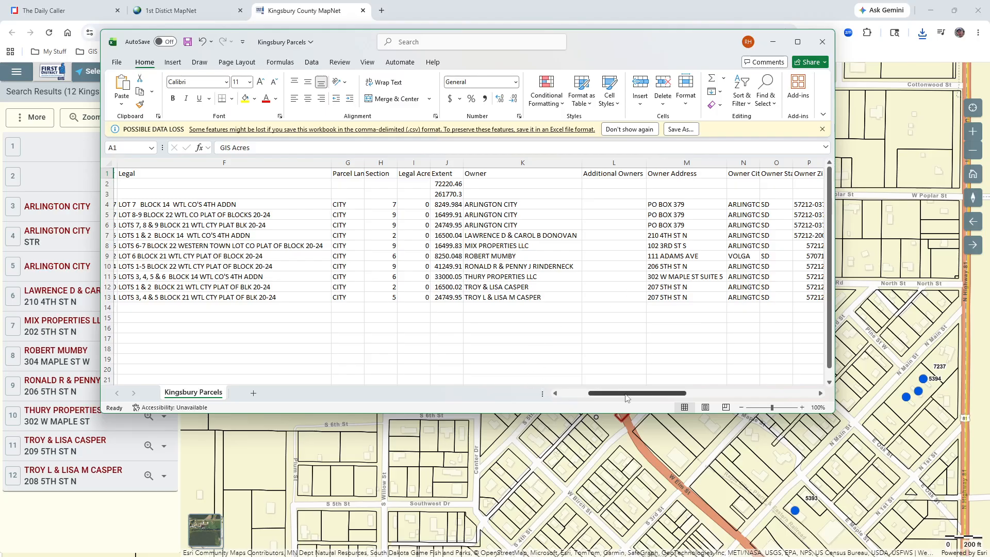
pyautogui.moveTo(626, 397); pyautogui.dragTo(579, 398)
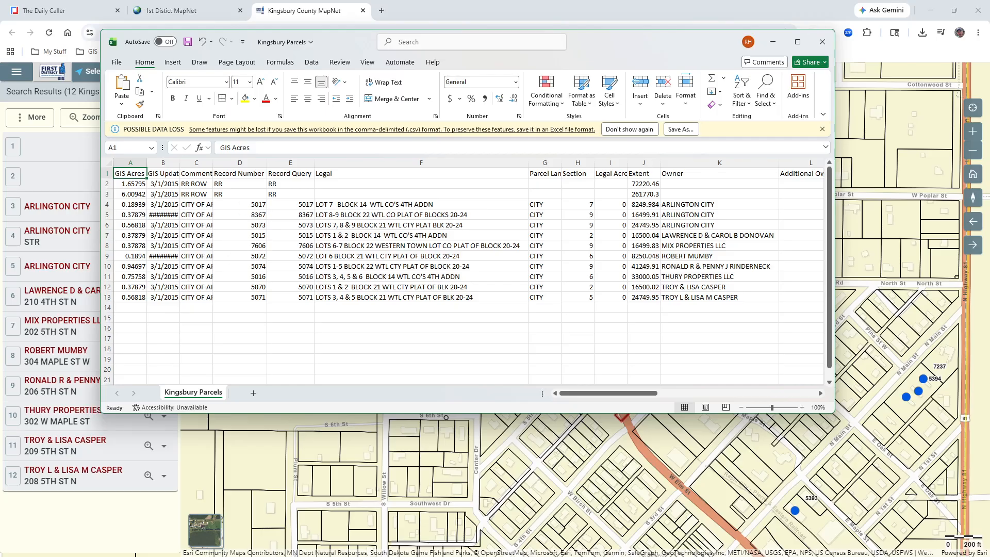
# Step: Open File Explorer and locate the Kingsbury Parcels CSV in the Downloads folder
pyautogui.press('super+e')
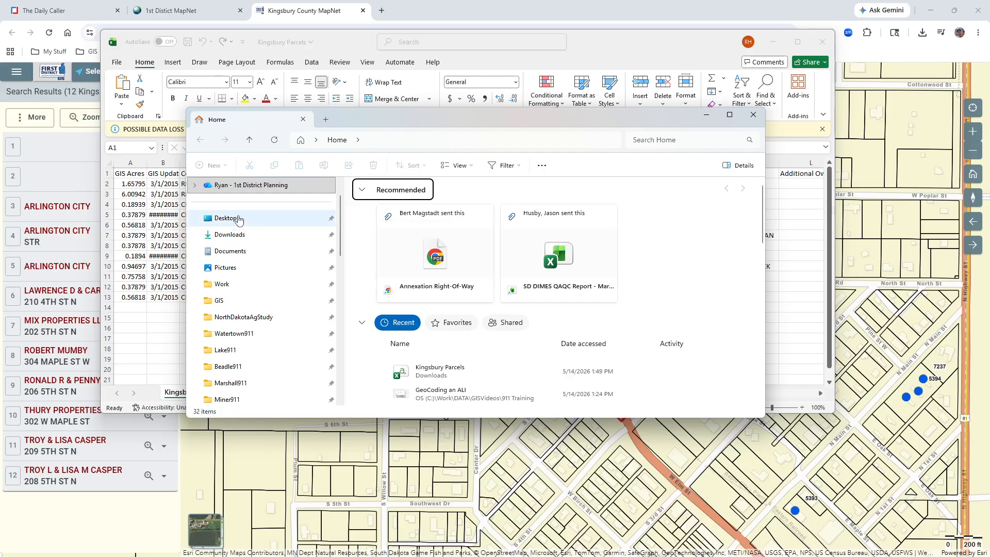
pyautogui.click(225, 238)
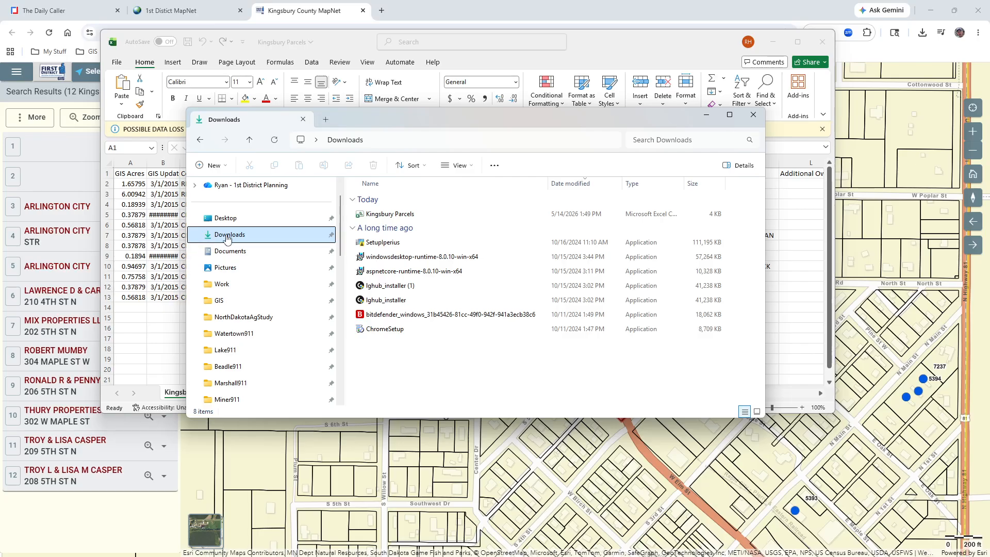
pyautogui.click(394, 215)
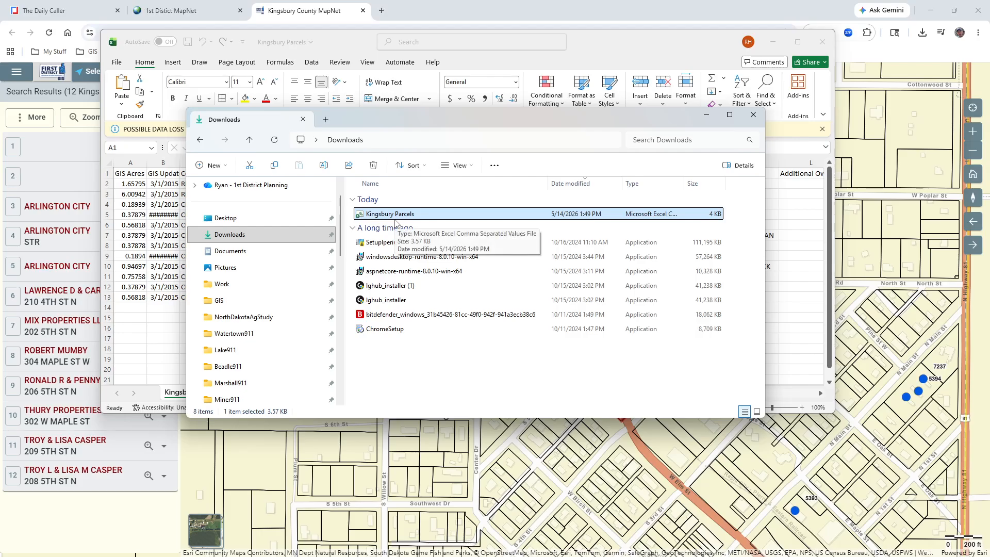
# Step: Return to the MapNet tab and create Avery 5160 mailing labels for the selected parcels
pyautogui.click(324, 11)
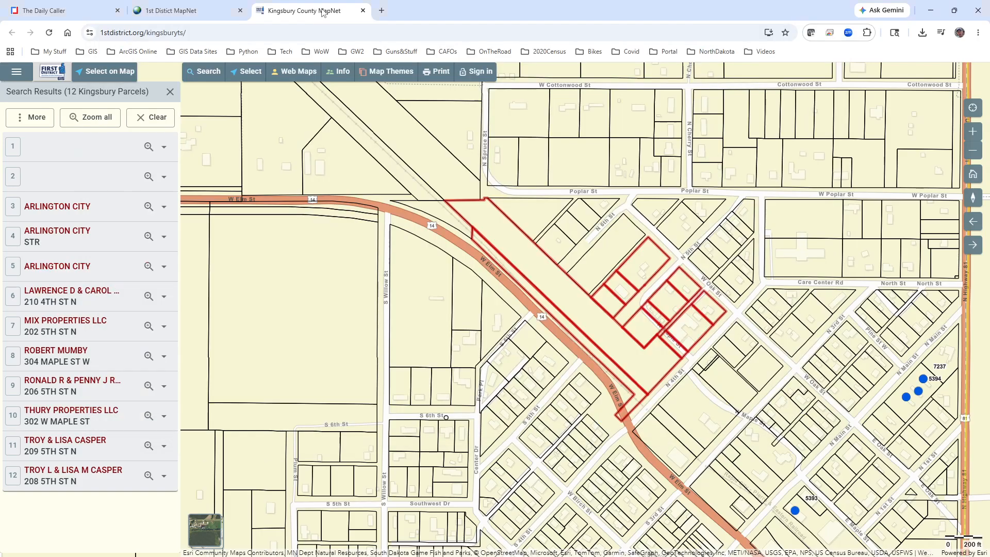
pyautogui.click(35, 119)
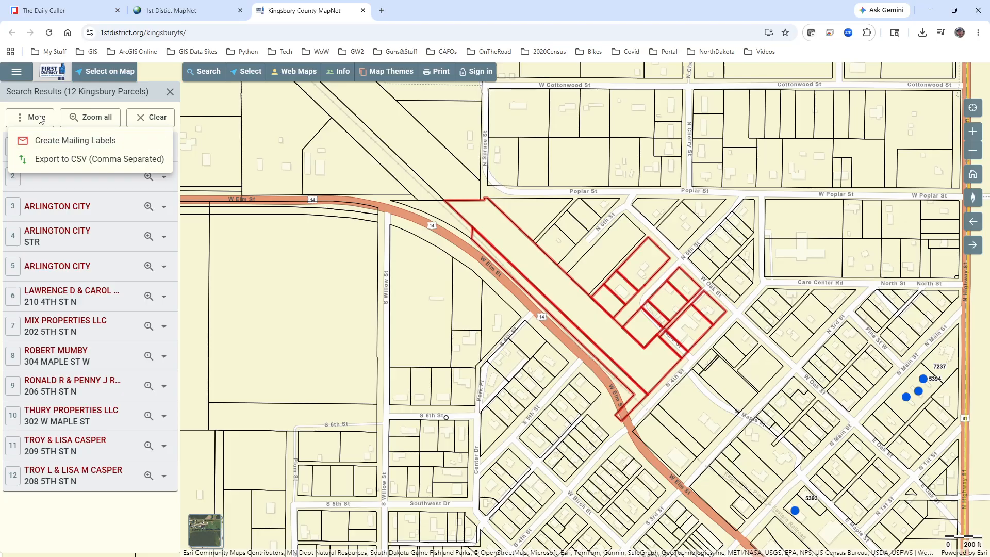
pyautogui.click(67, 141)
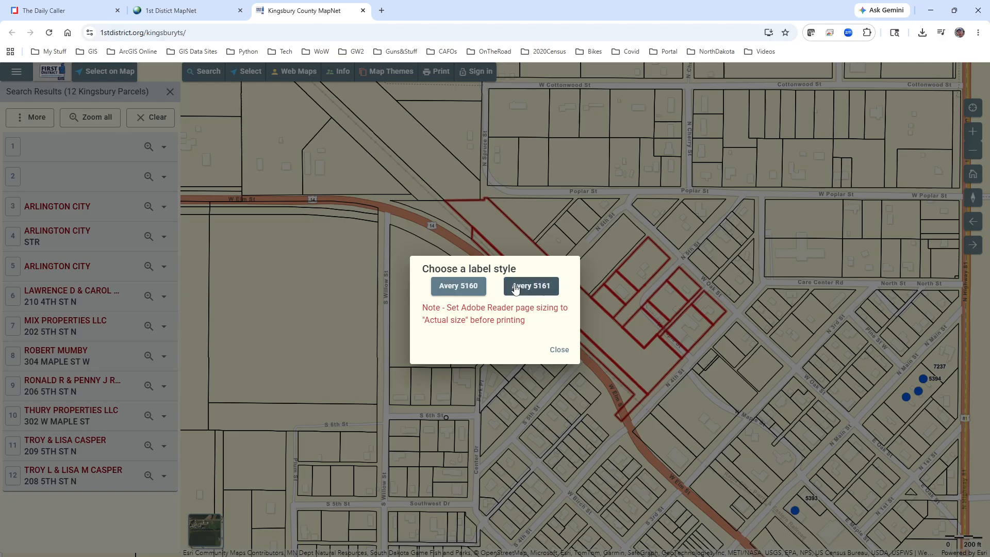
pyautogui.click(468, 288)
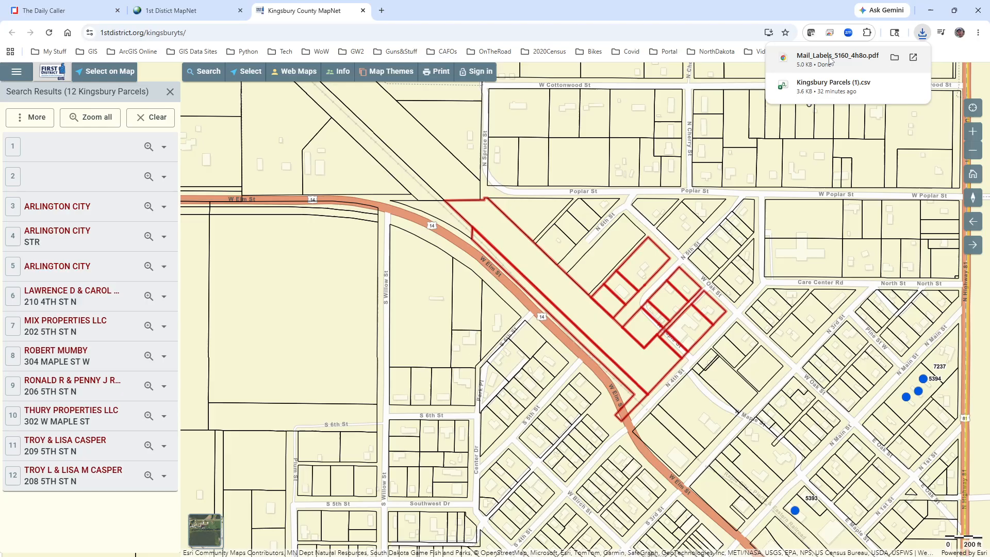
# Step: Open the downloaded Avery 5160 mailing labels PDF to review it, then return to the MapNet tab
pyautogui.click(827, 59)
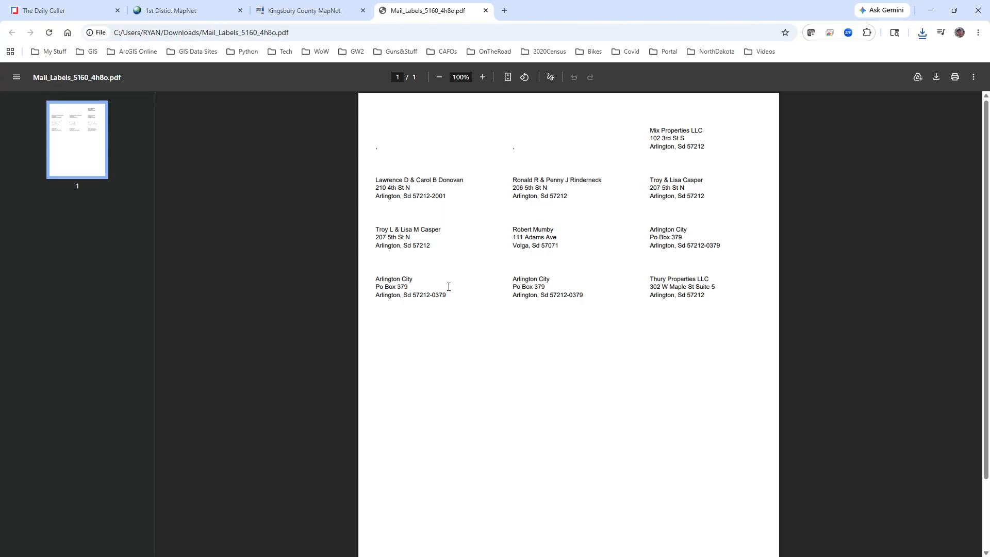
pyautogui.click(304, 11)
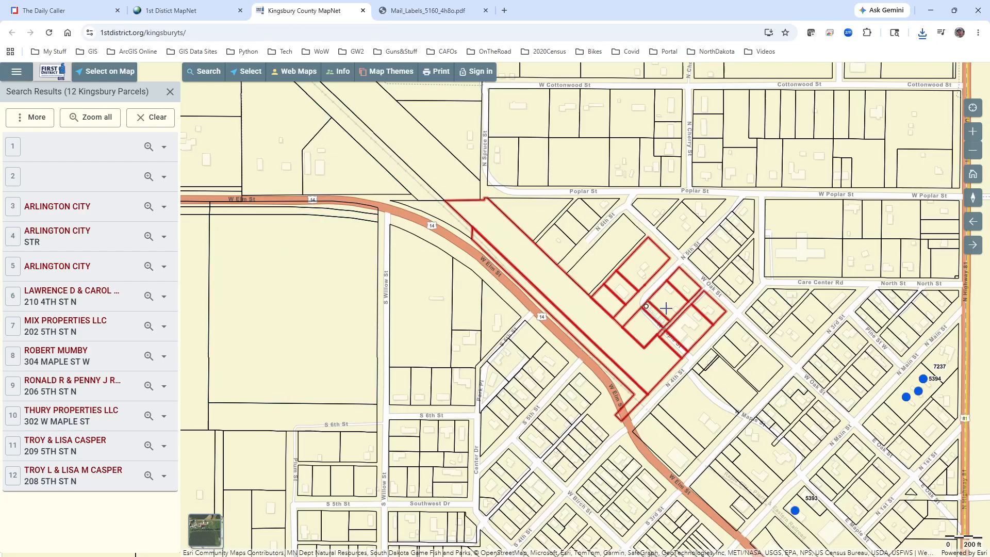
# Step: Select the triangular parcel near N 4th St and select all parcels within 250 ft of it, browsing the resulting owner list
pyautogui.click(249, 74)
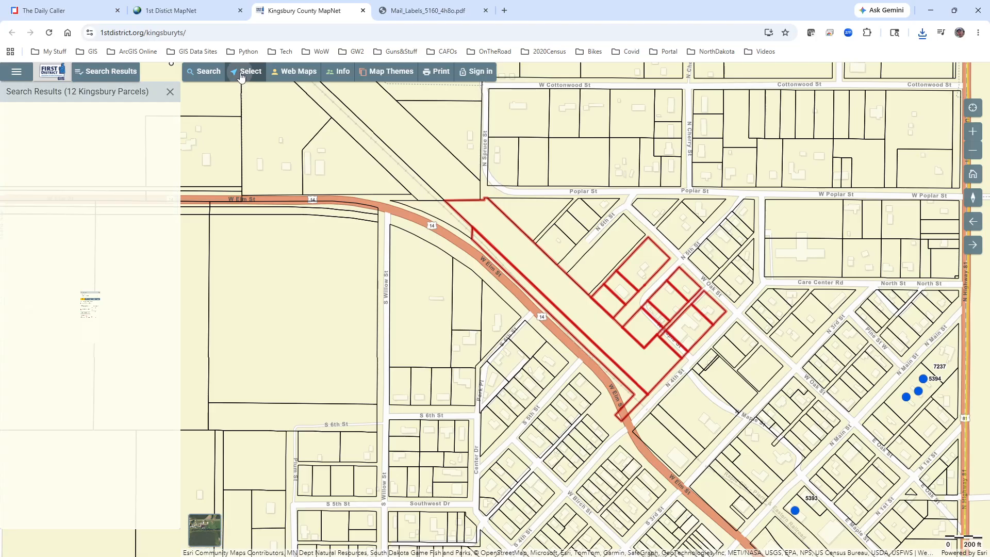
pyautogui.click(689, 406)
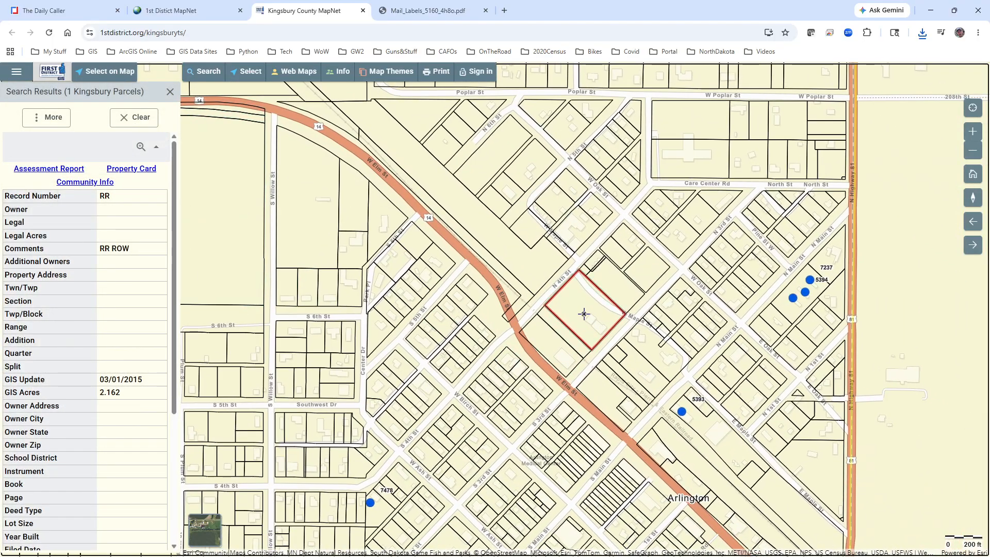
pyautogui.click(251, 71)
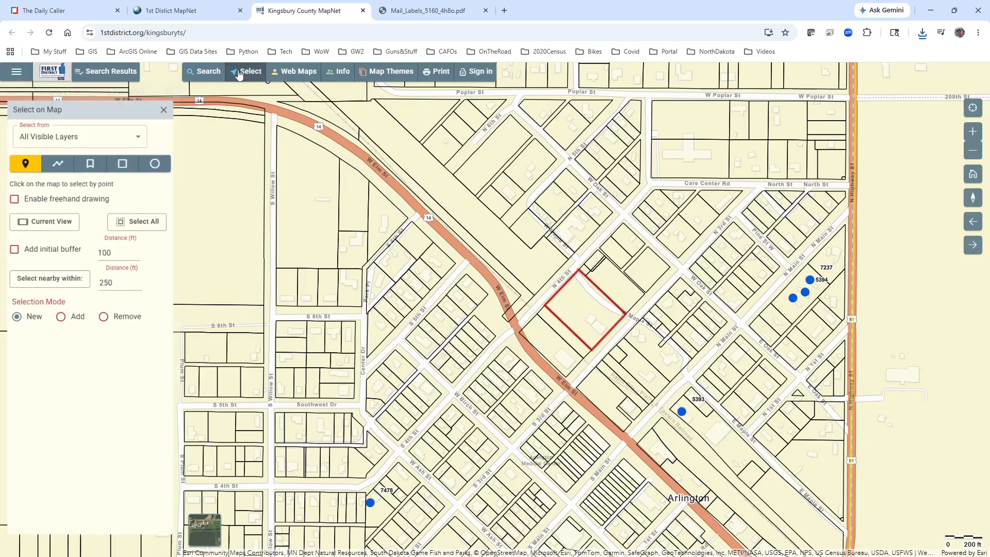
pyautogui.click(58, 281)
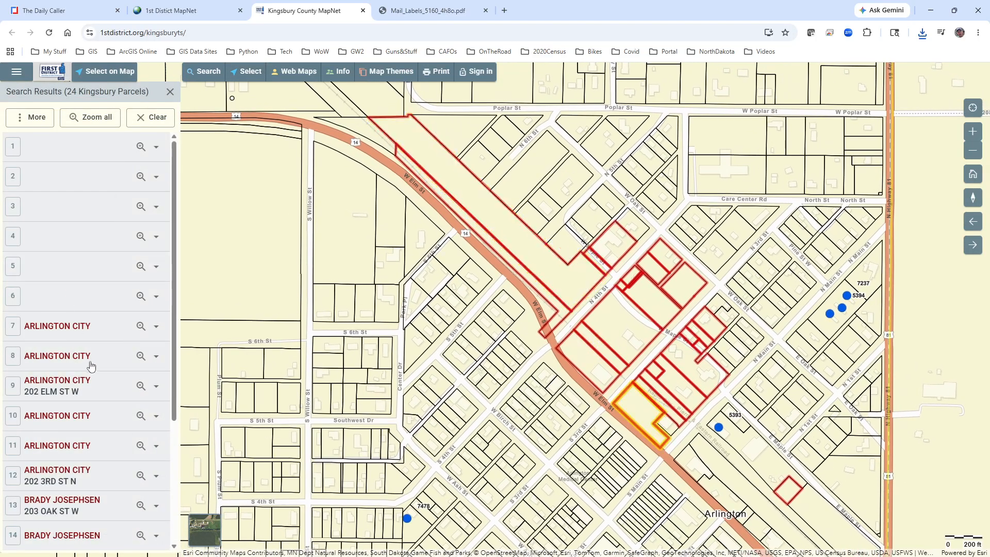
pyautogui.scroll(-3, 107, 401)
pyautogui.scroll(-1, 108, 402)
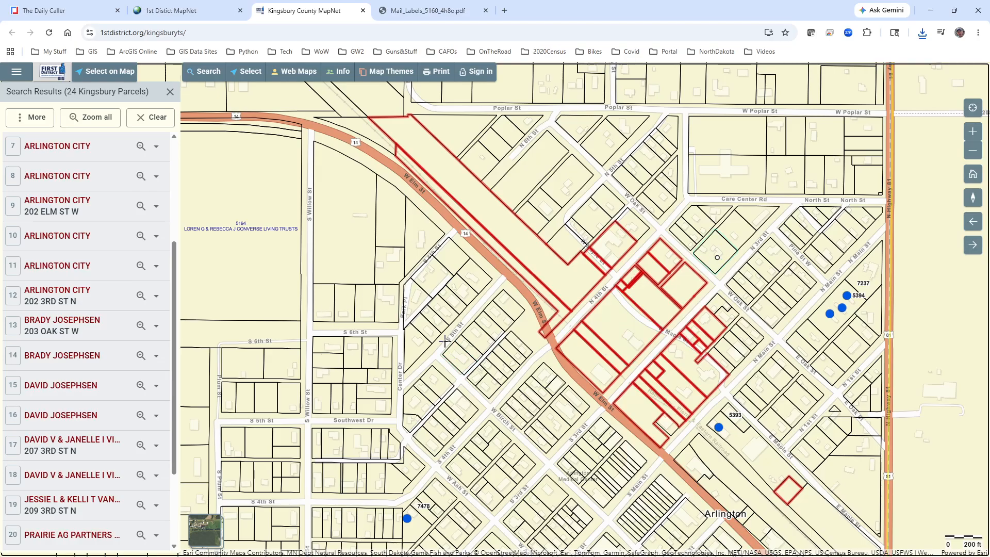
pyautogui.click(719, 253)
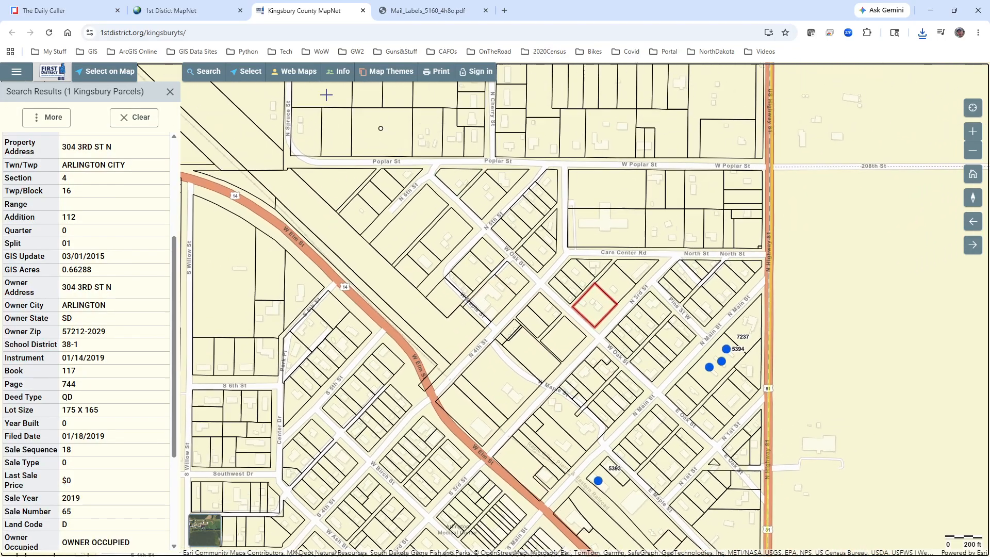
pyautogui.click(260, 74)
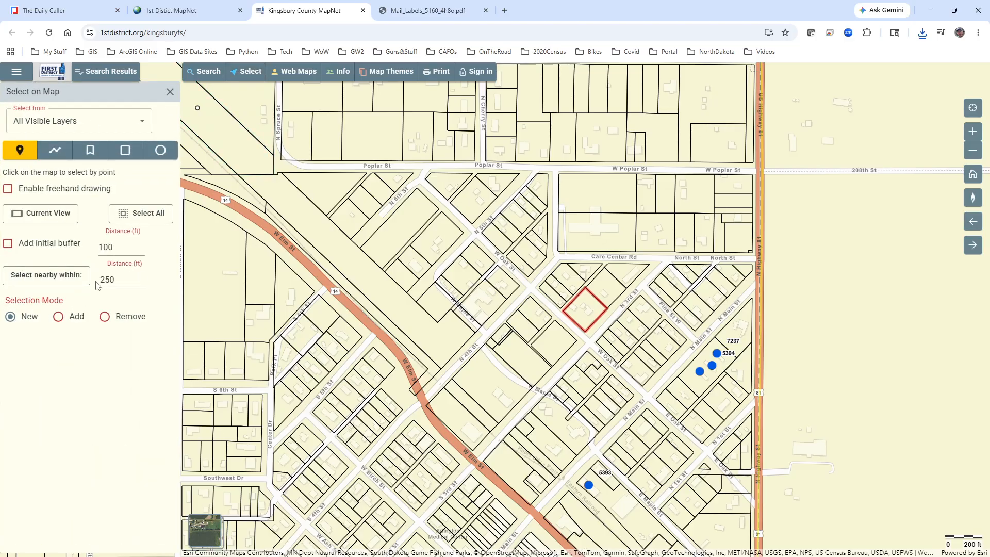
pyautogui.click(50, 276)
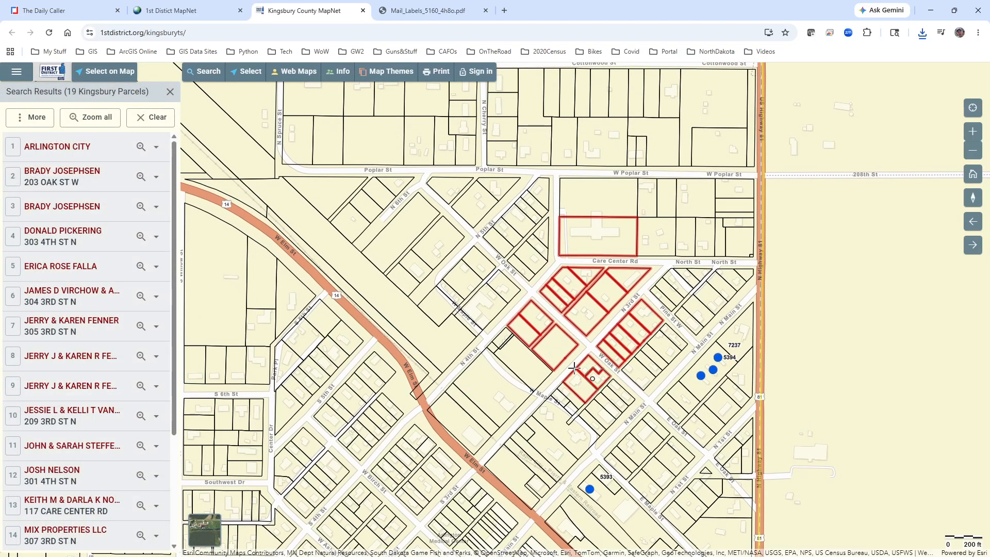